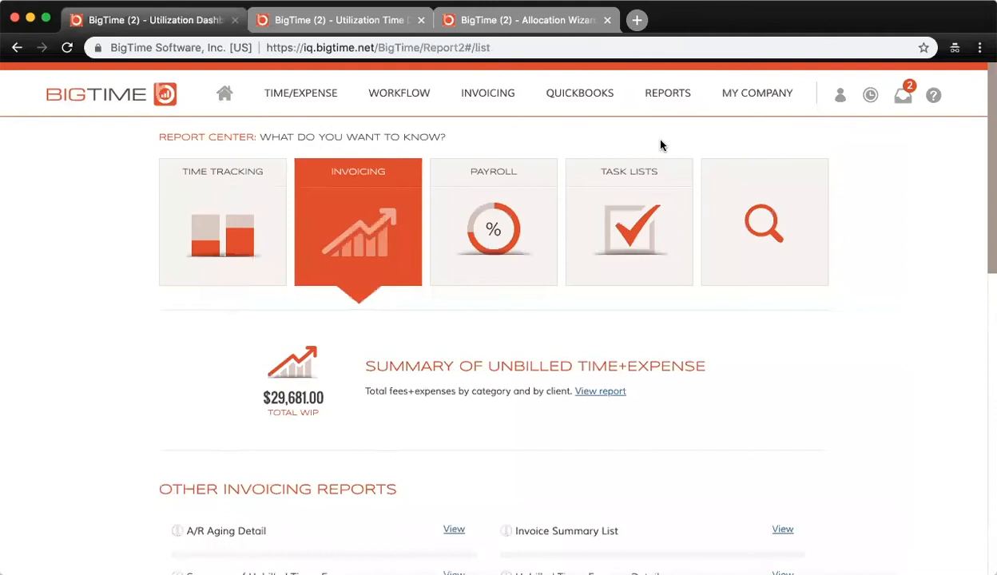
# Open the Allocation by Month/Staffer with Projections (W) report from the allocation reports to review its layout.
pyautogui.scroll(-6, 661, 145)
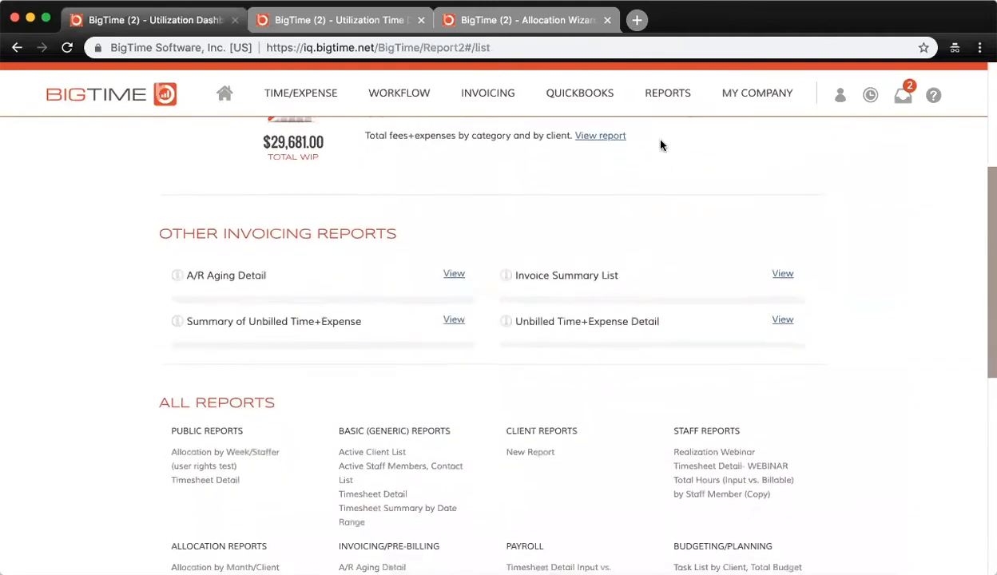
pyautogui.scroll(-3, 661, 144)
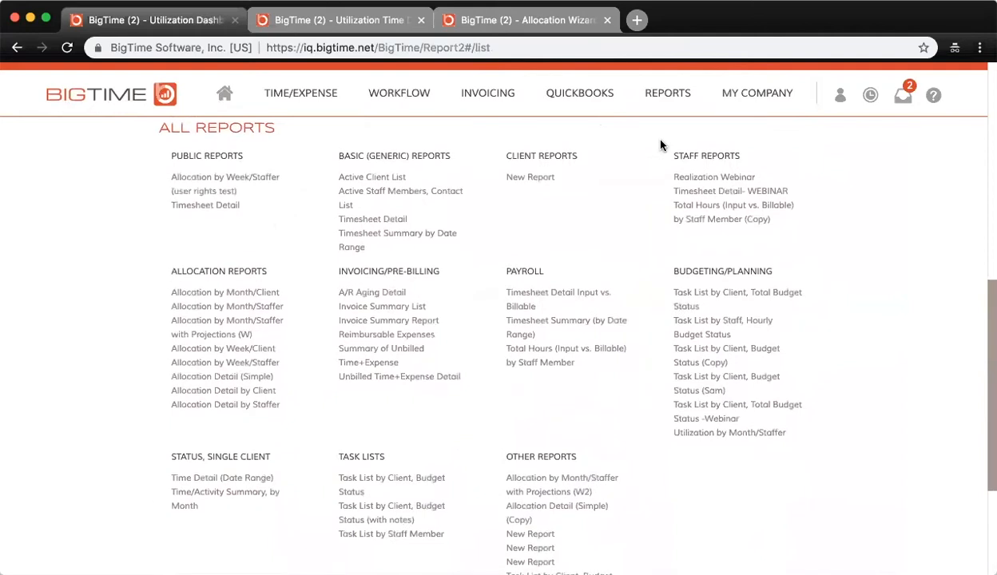
pyautogui.scroll(-1, 661, 145)
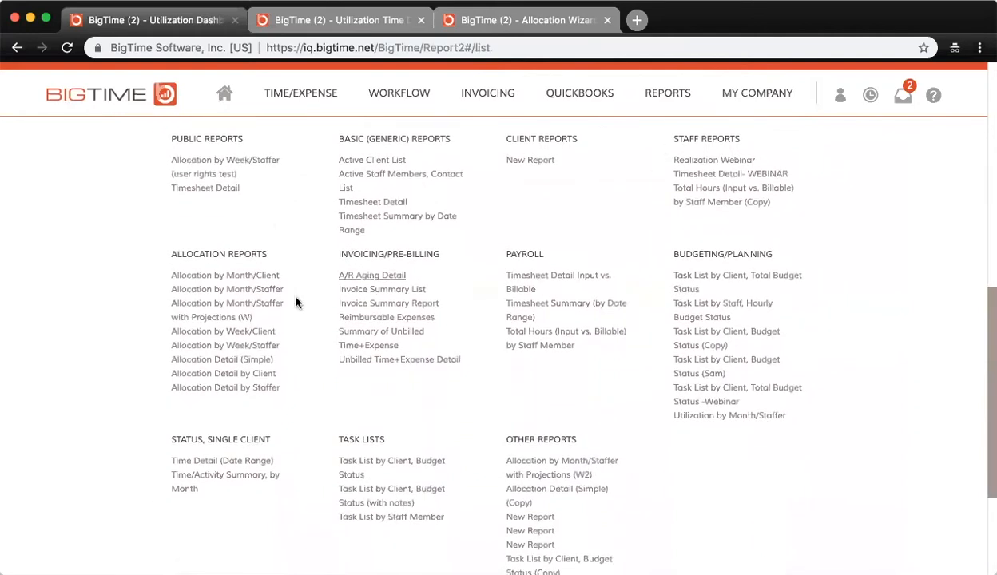
pyautogui.click(246, 310)
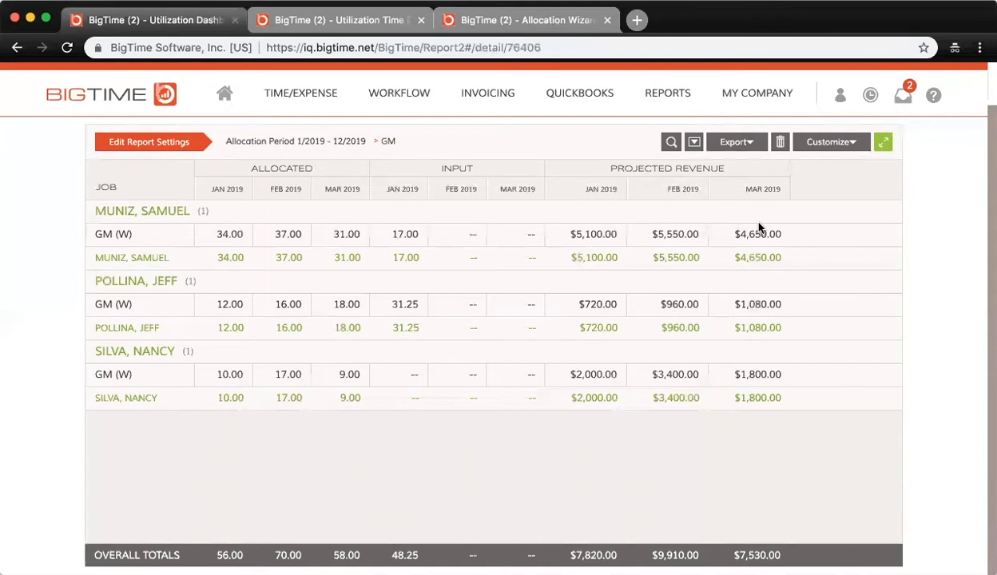
# Return to the report center, open the Allocation by Month/Staffer report and start a customized copy of it.
pyautogui.scroll(1, 759, 227)
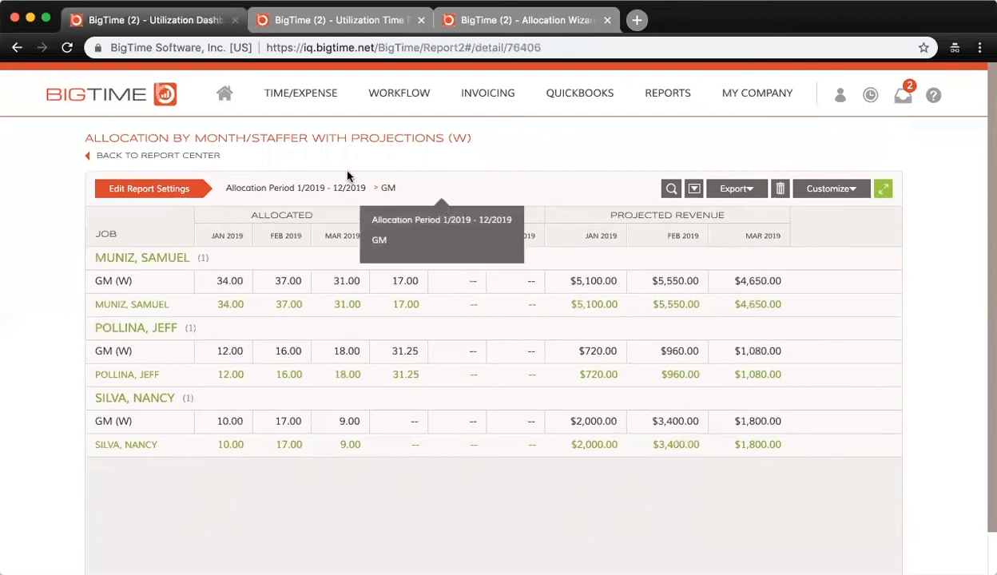
pyautogui.click(152, 155)
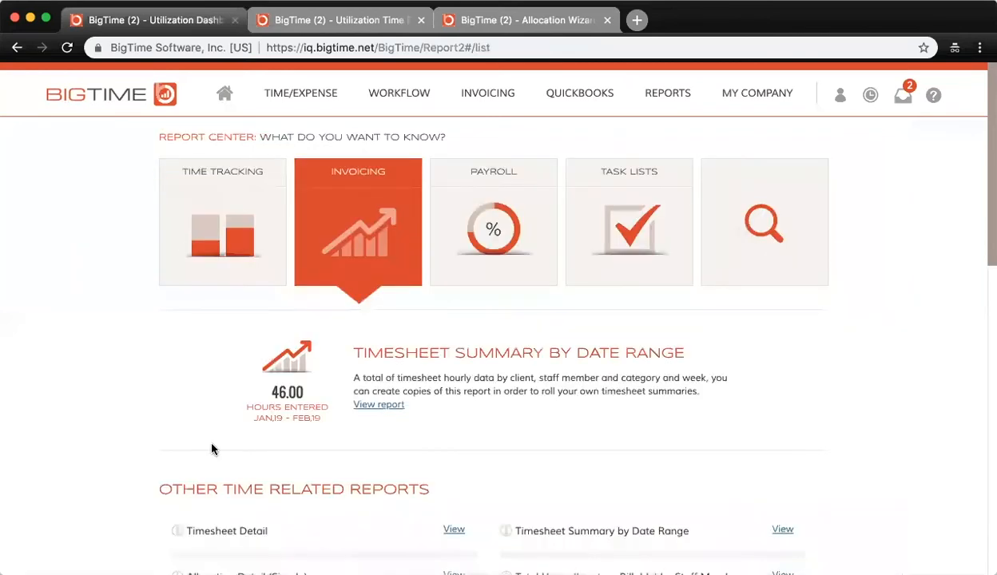
pyautogui.scroll(-5, 205, 436)
pyautogui.scroll(-7, 115, 304)
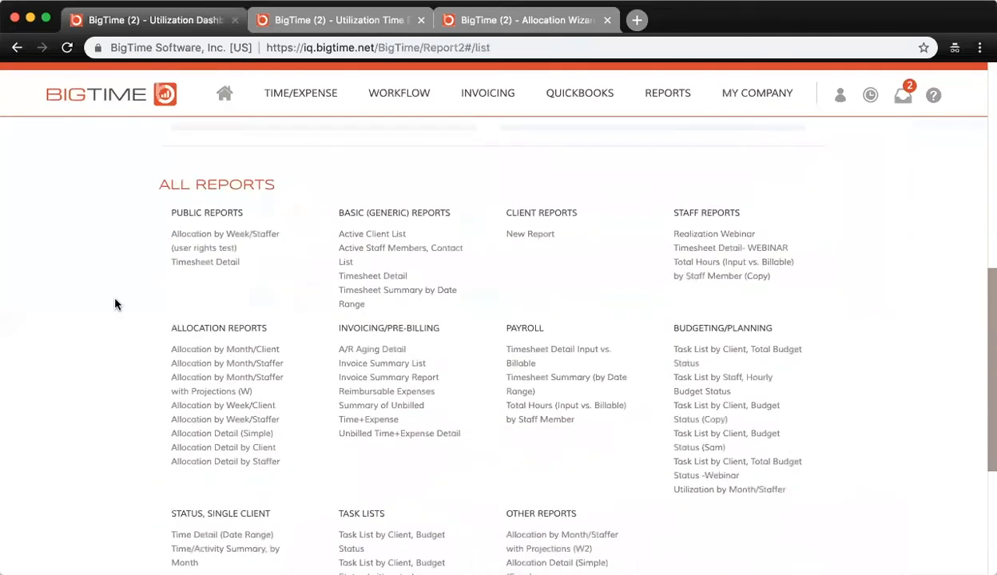
pyautogui.click(213, 371)
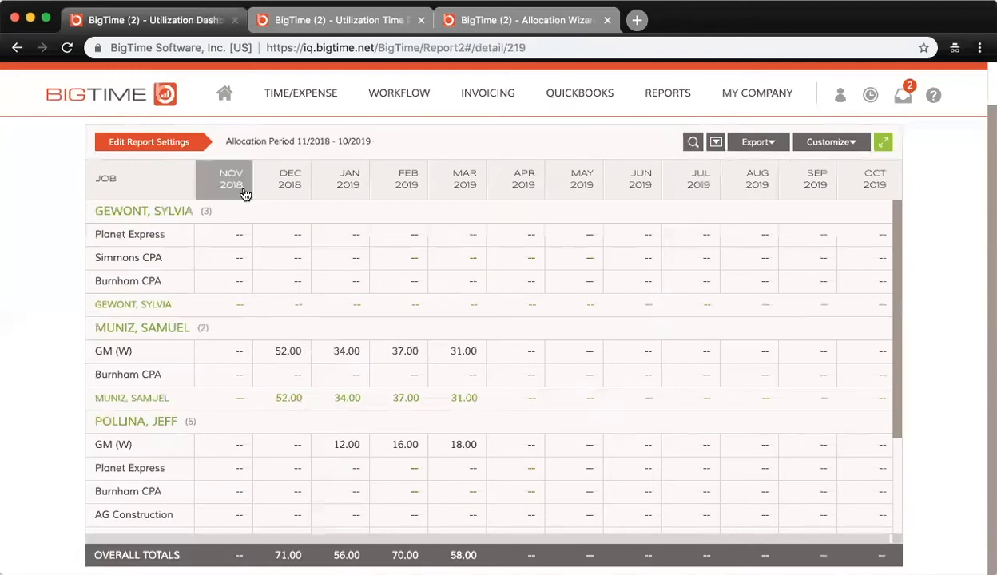
pyautogui.click(848, 151)
pyautogui.click(797, 184)
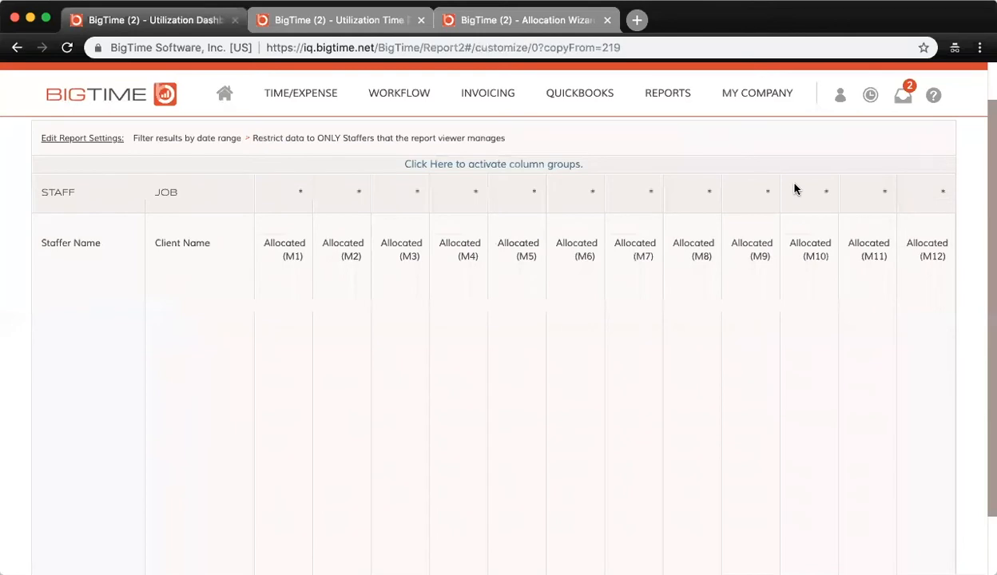
# Remove the Allocated (M12), Allocated (M11) and Allocated (M10) columns from the report copy.
pyautogui.click(919, 333)
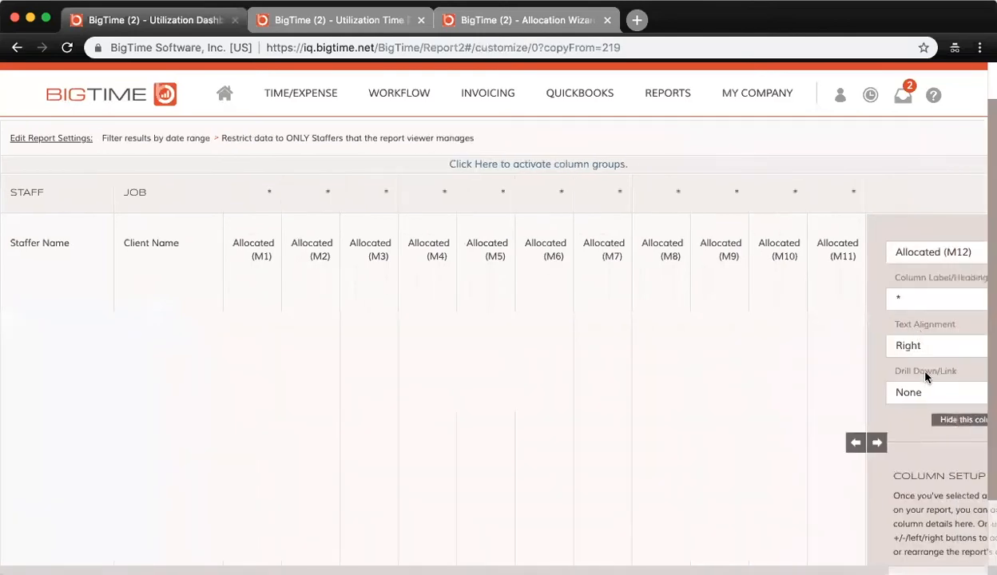
pyautogui.click(955, 445)
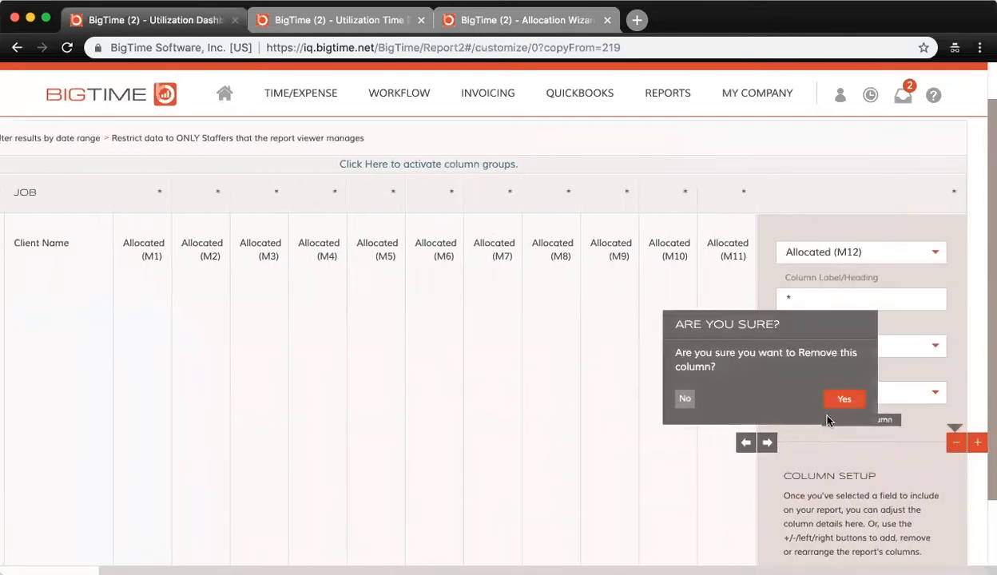
pyautogui.click(843, 400)
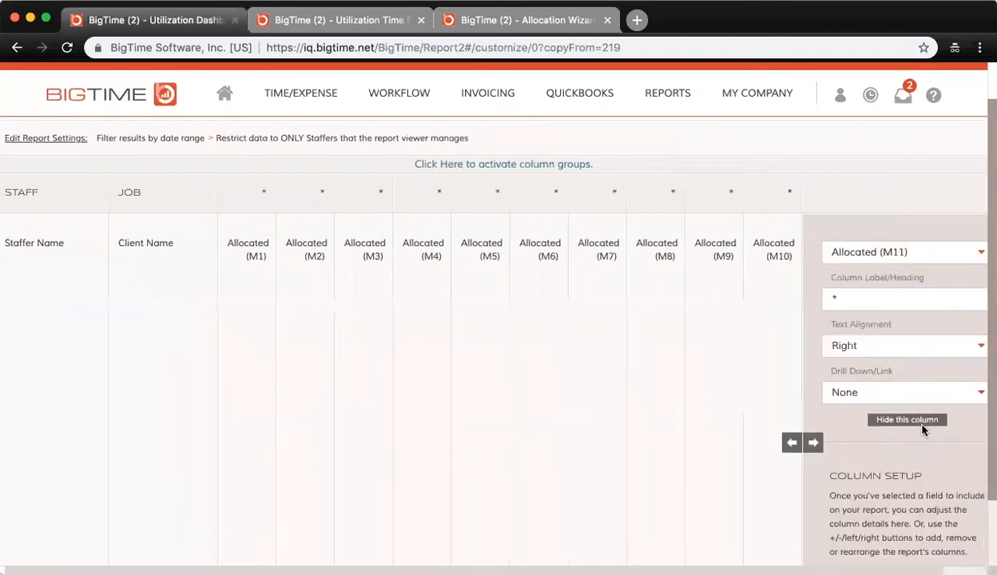
pyautogui.click(951, 442)
pyautogui.click(901, 398)
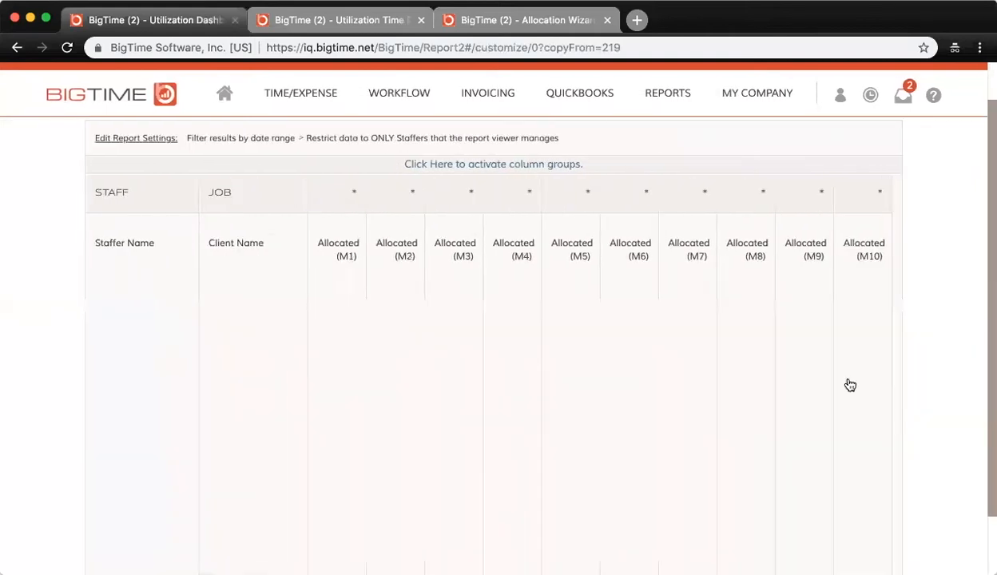
pyautogui.click(953, 442)
pyautogui.click(951, 399)
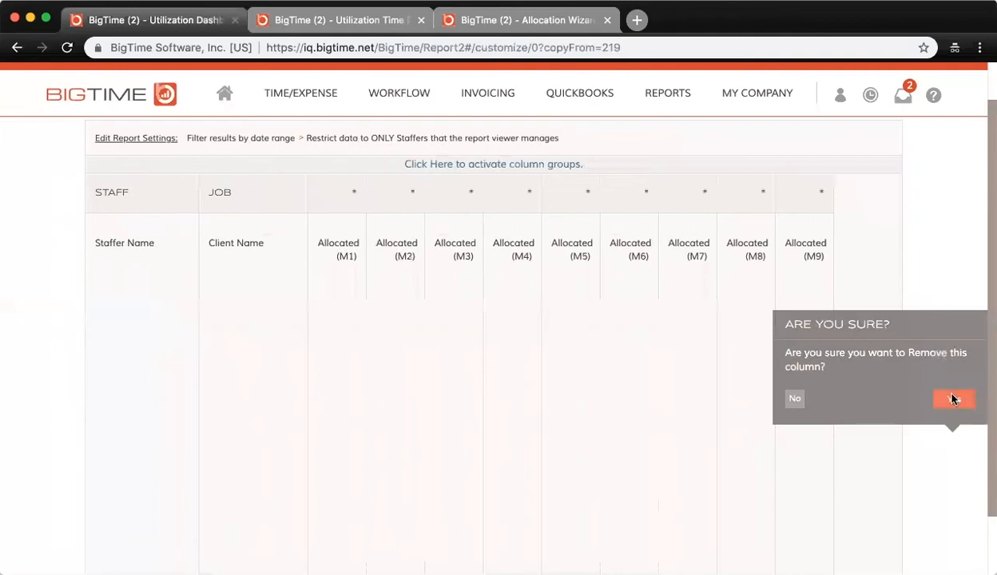
# Remove the Allocated (M9), Allocated (M8) and Allocated (M7) columns from the report copy.
pyautogui.click(811, 356)
pyautogui.click(923, 442)
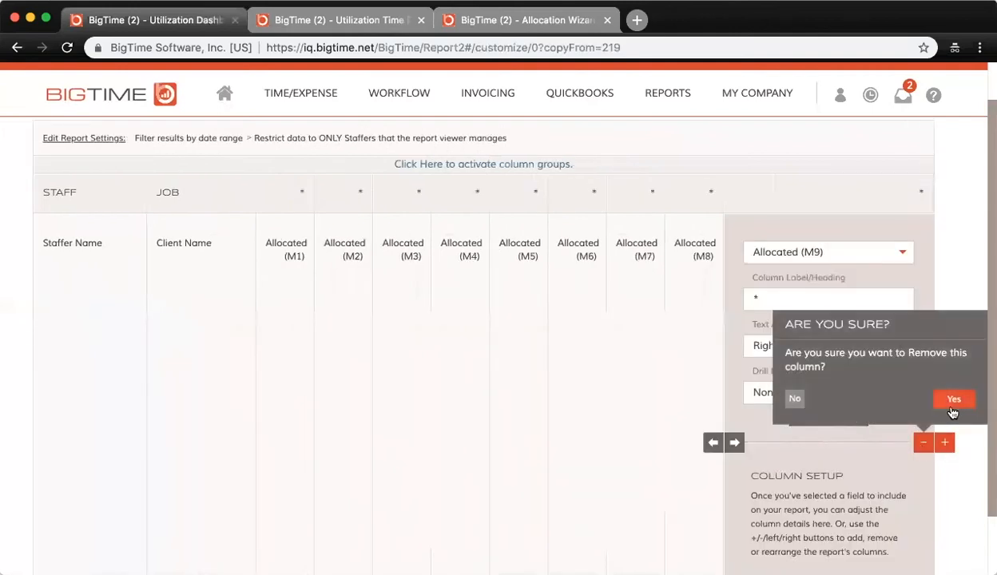
pyautogui.click(953, 398)
pyautogui.click(755, 365)
pyautogui.click(895, 442)
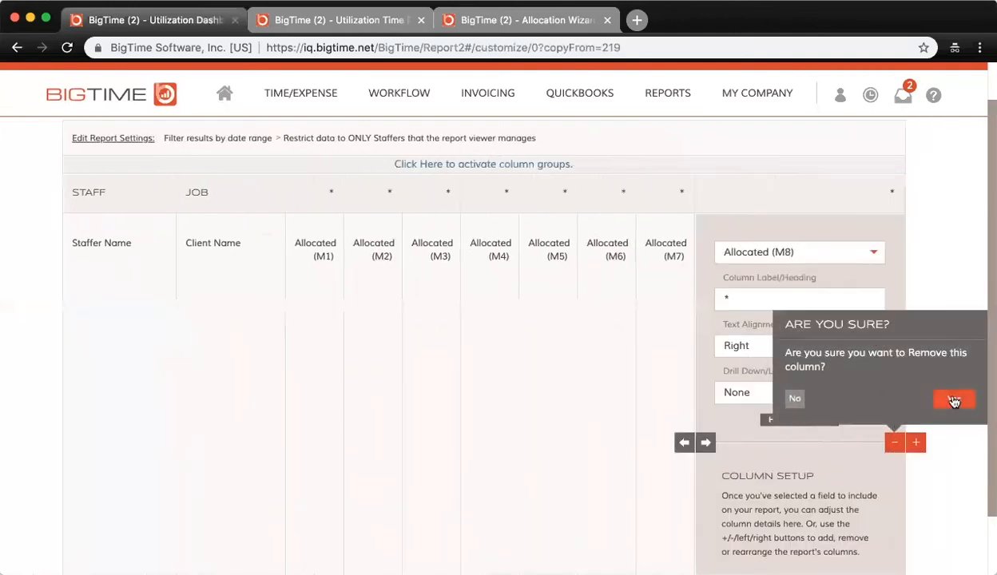
pyautogui.click(952, 399)
pyautogui.click(671, 350)
pyautogui.click(848, 442)
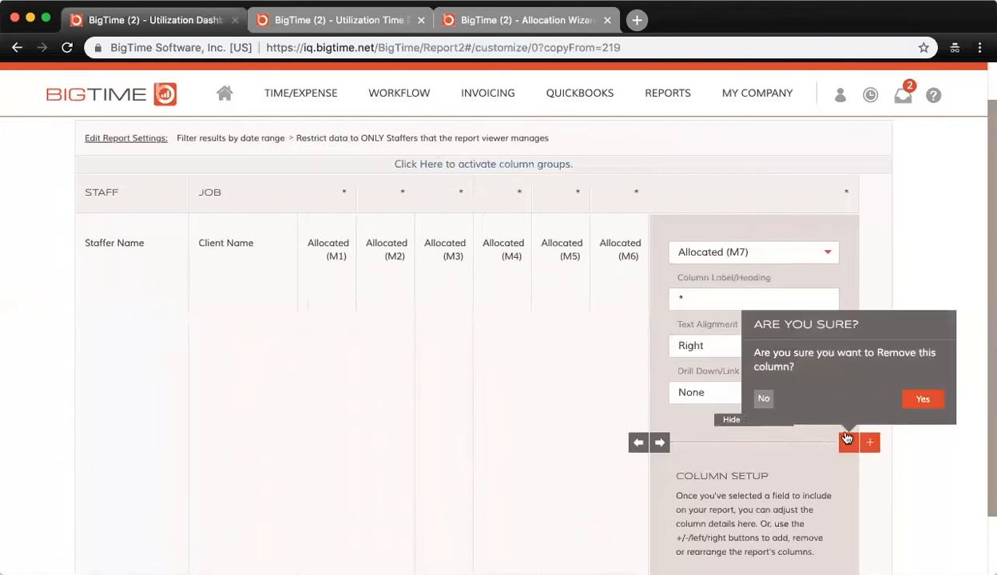
pyautogui.click(925, 400)
# Remove the Allocated (M6), Allocated (M5) and Allocated (M4) columns from the report copy.
pyautogui.click(612, 348)
pyautogui.click(789, 442)
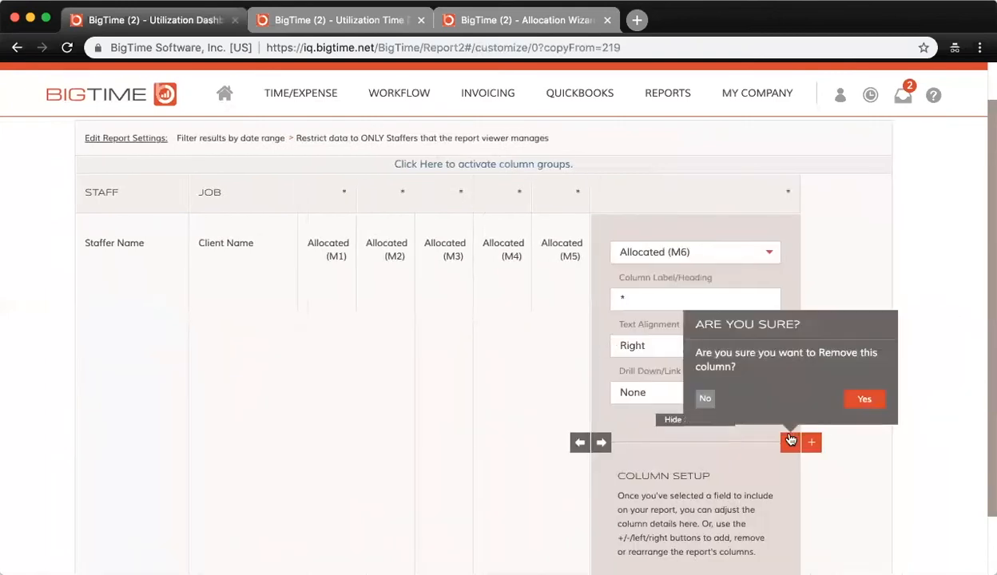
pyautogui.click(864, 399)
pyautogui.click(569, 374)
pyautogui.click(732, 442)
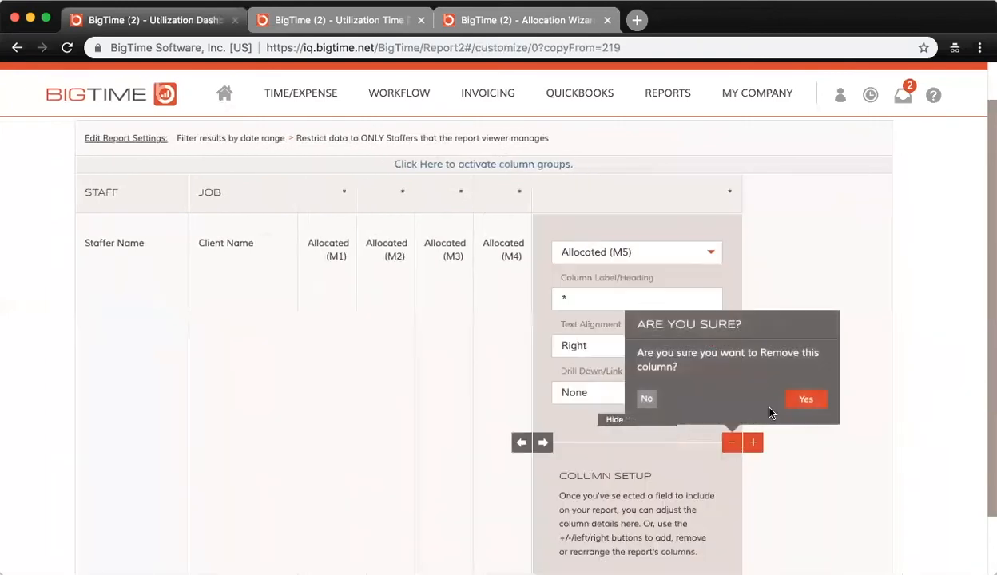
pyautogui.click(791, 403)
pyautogui.click(503, 389)
pyautogui.click(673, 441)
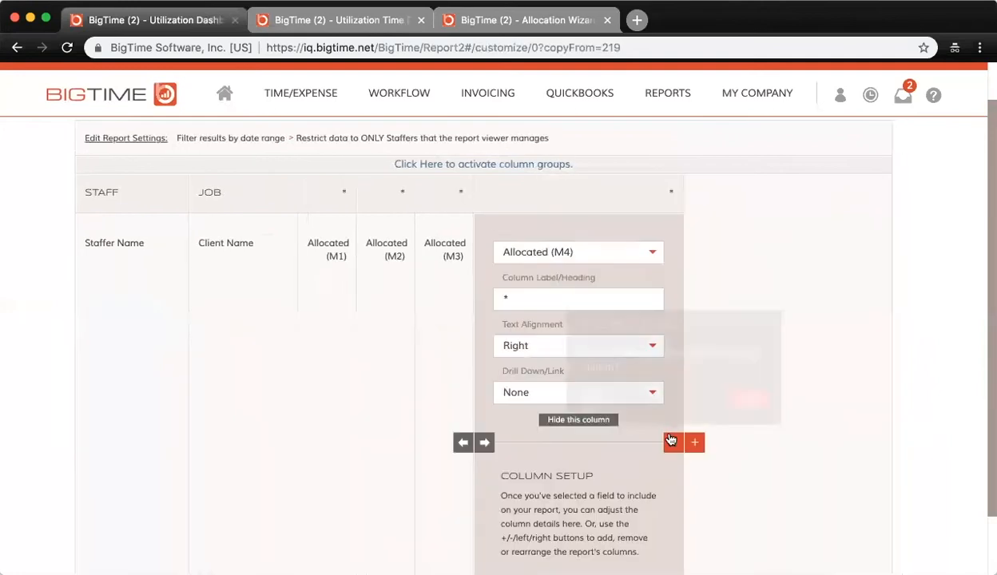
pyautogui.click(759, 406)
# Add the Input (M1), Input (M2) and Input (M3) columns after the Allocated (M3) column.
pyautogui.click(445, 384)
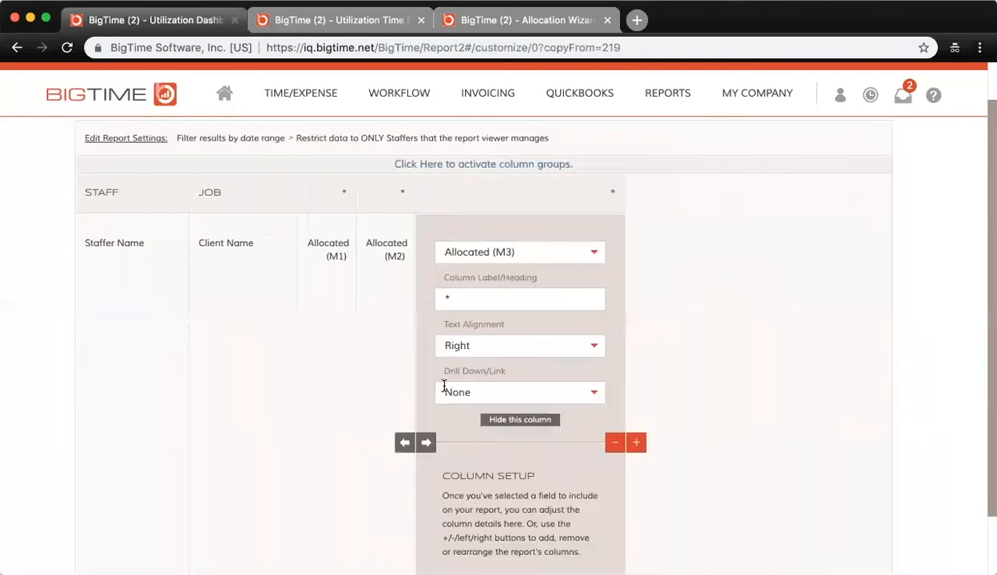
pyautogui.click(637, 444)
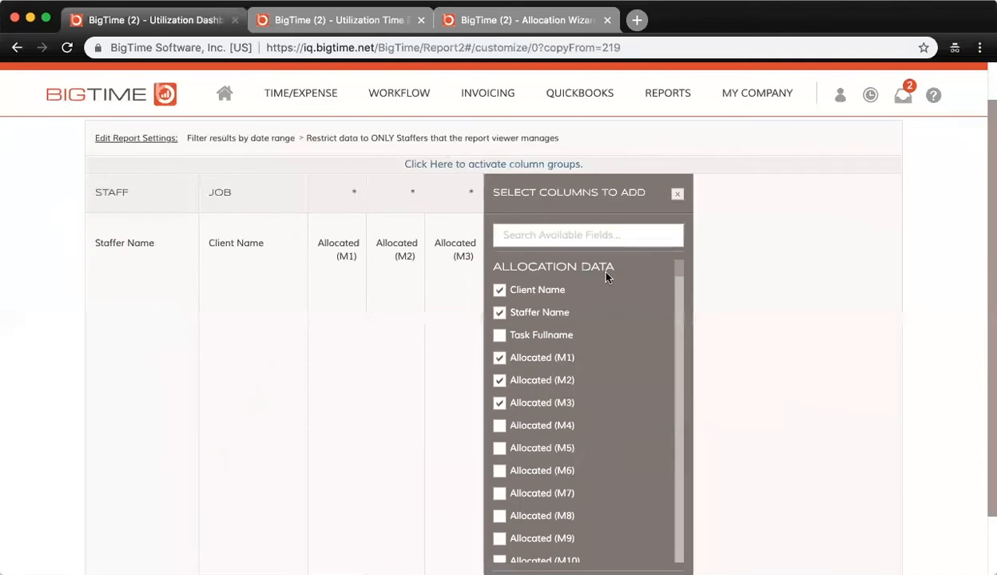
pyautogui.click(587, 234)
pyautogui.write('in')
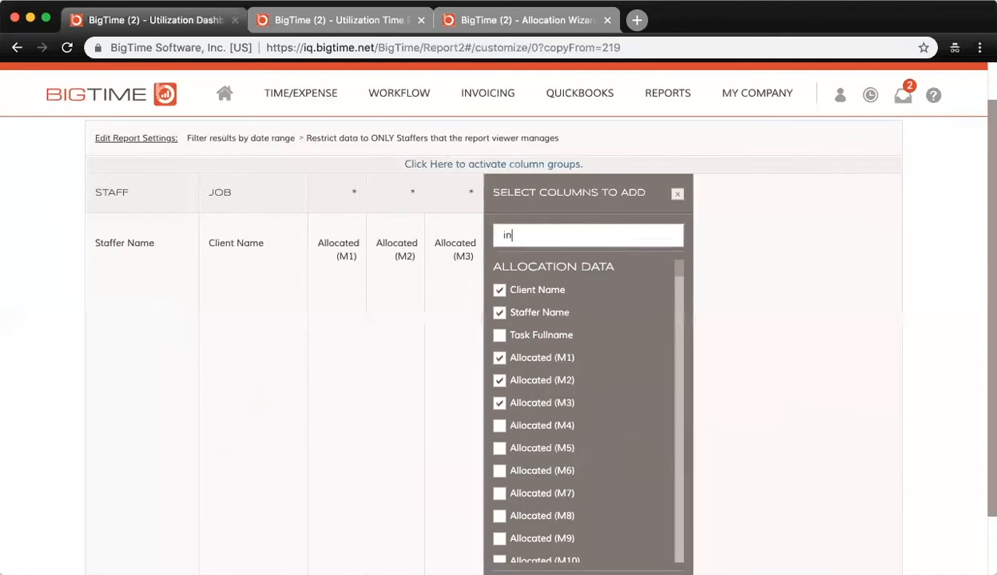
pyautogui.write('pu')
pyautogui.click(500, 290)
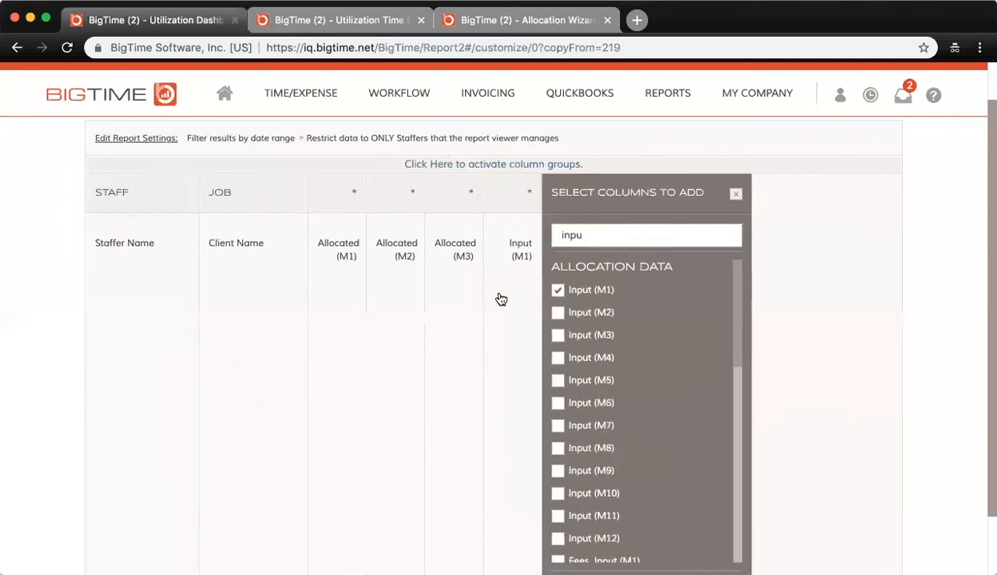
pyautogui.click(558, 312)
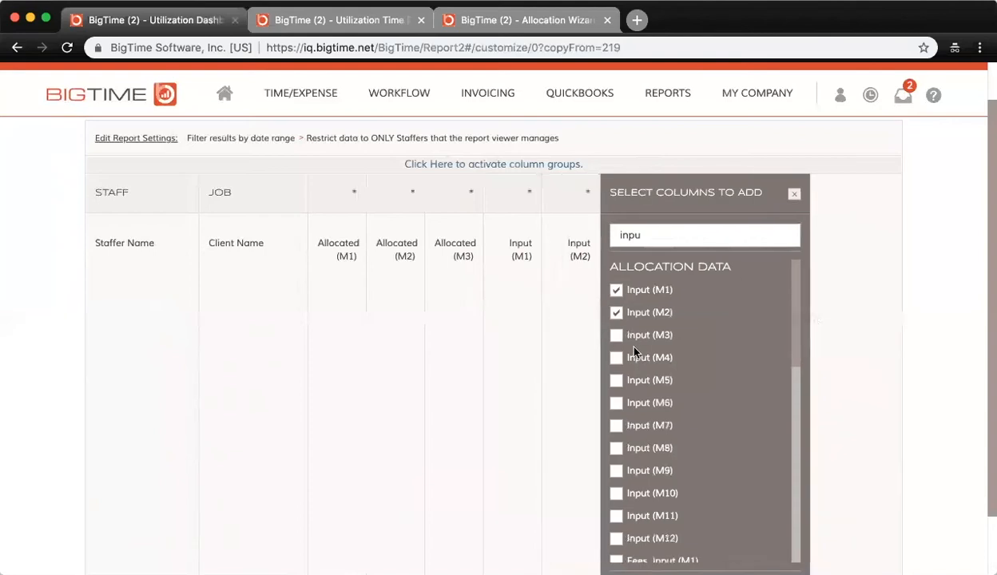
pyautogui.click(633, 341)
# Add the Allocated Fees (M1), Allocated Fees (M2) and Allocated Fees (M3) columns after Input (M3) and close the column selection.
pyautogui.moveTo(710, 227); pyautogui.dragTo(604, 238)
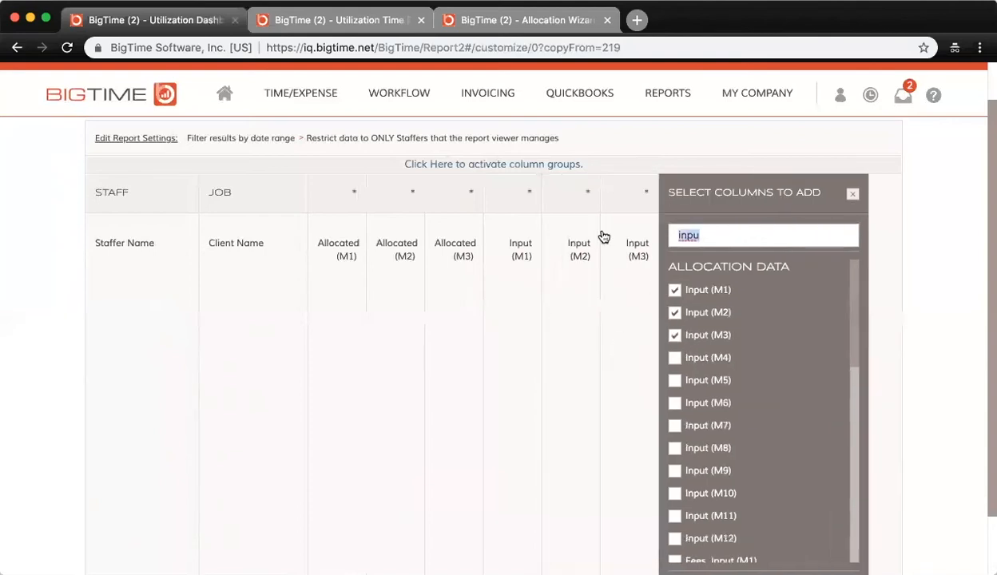
pyautogui.scroll(-10, 733, 410)
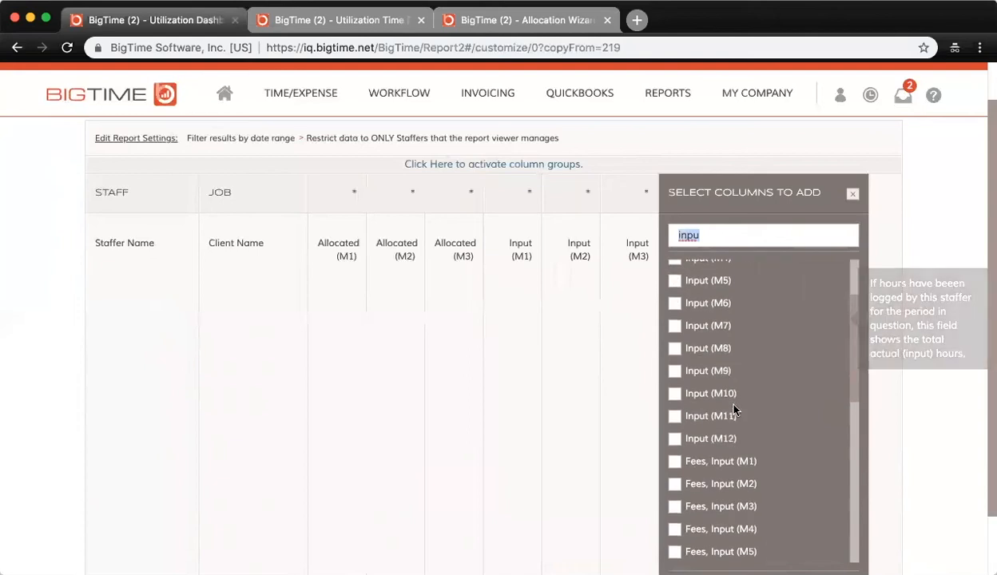
pyautogui.scroll(10, 733, 410)
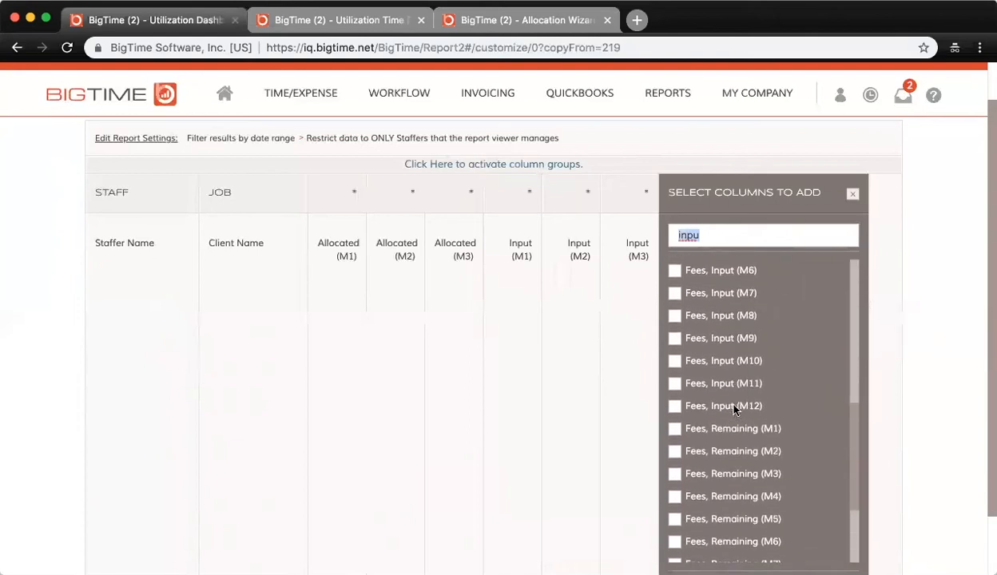
pyautogui.press('BackSpace')
pyautogui.write('all')
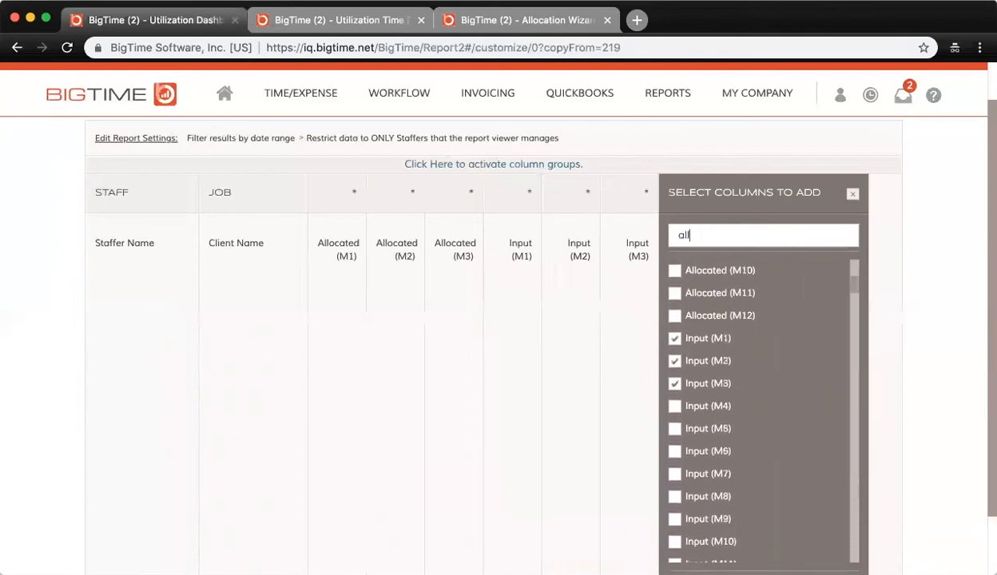
pyautogui.scroll(-2, 723, 352)
pyautogui.scroll(-4, 711, 334)
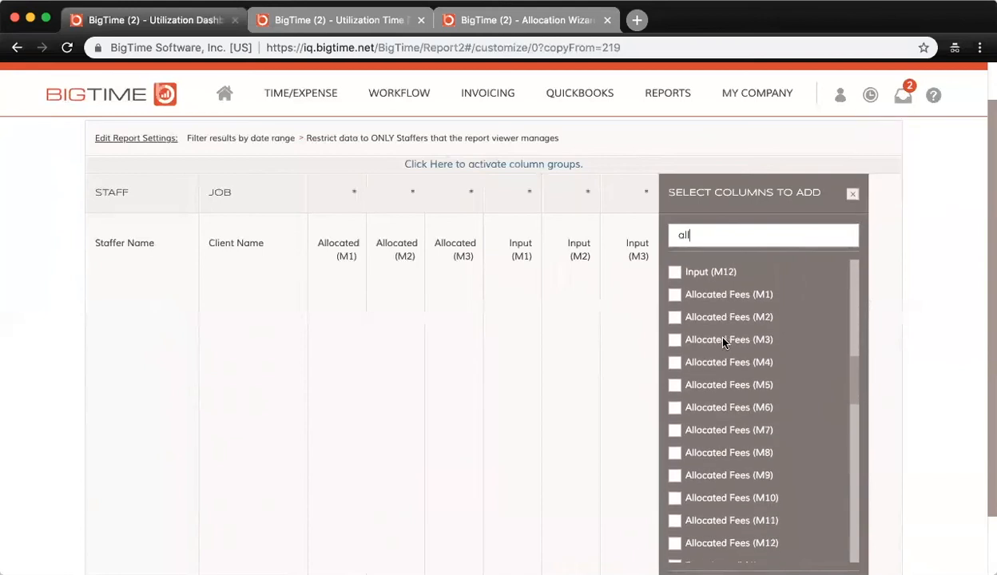
pyautogui.moveTo(681, 301)
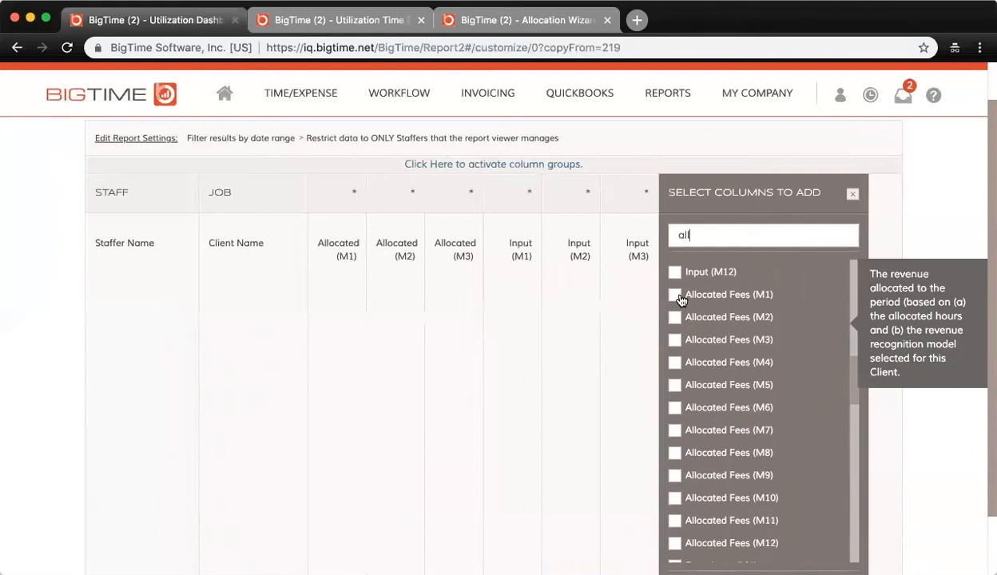
pyautogui.click(676, 296)
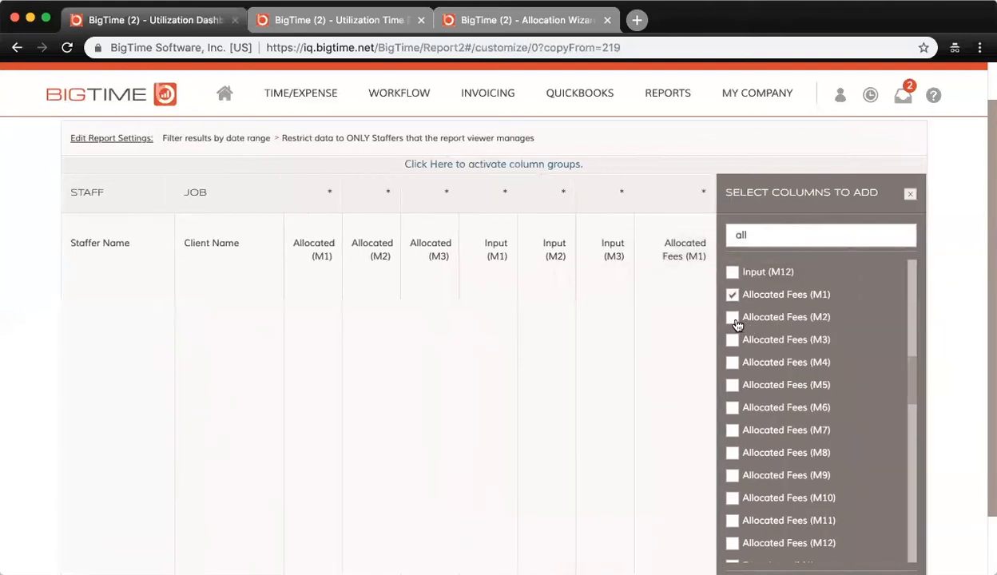
pyautogui.click(733, 318)
pyautogui.click(773, 340)
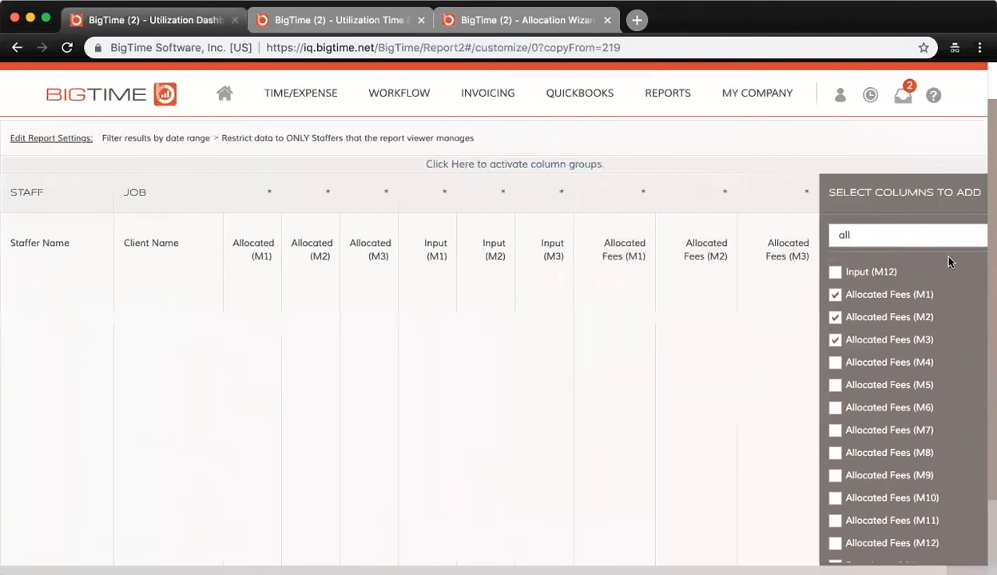
pyautogui.click(967, 194)
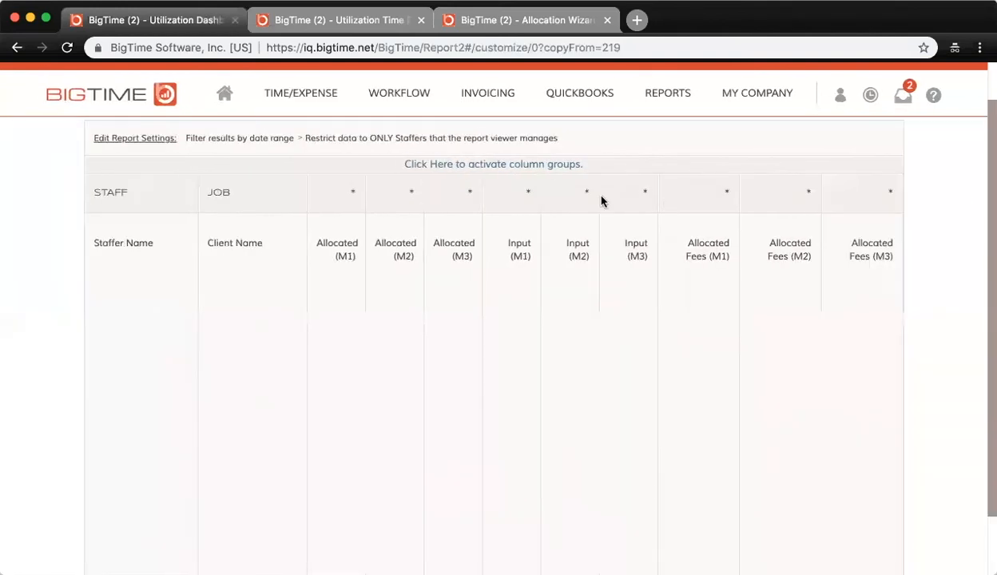
# Activate column groups and label the group above the Allocated (M1) column "Allocated".
pyautogui.click(496, 168)
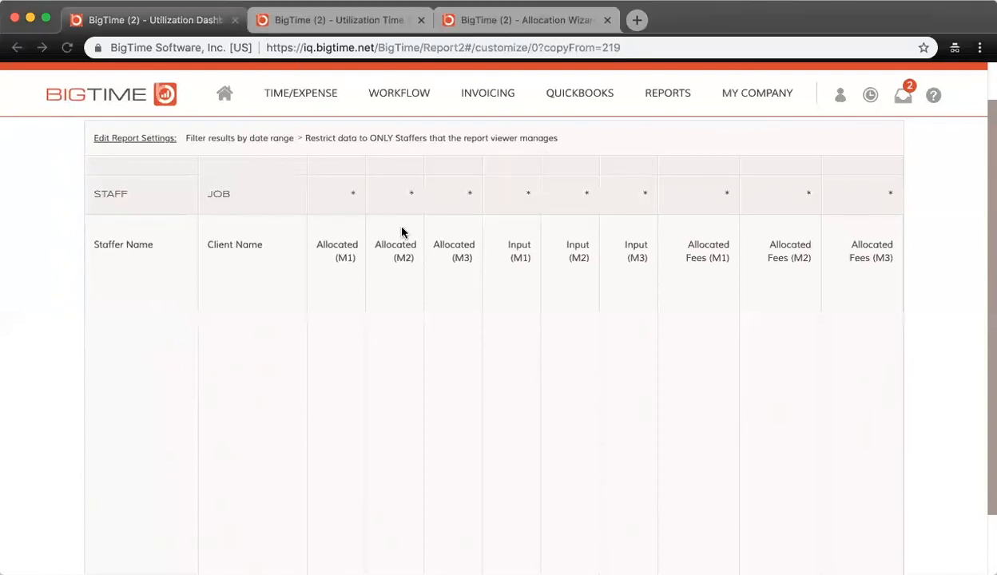
pyautogui.click(328, 323)
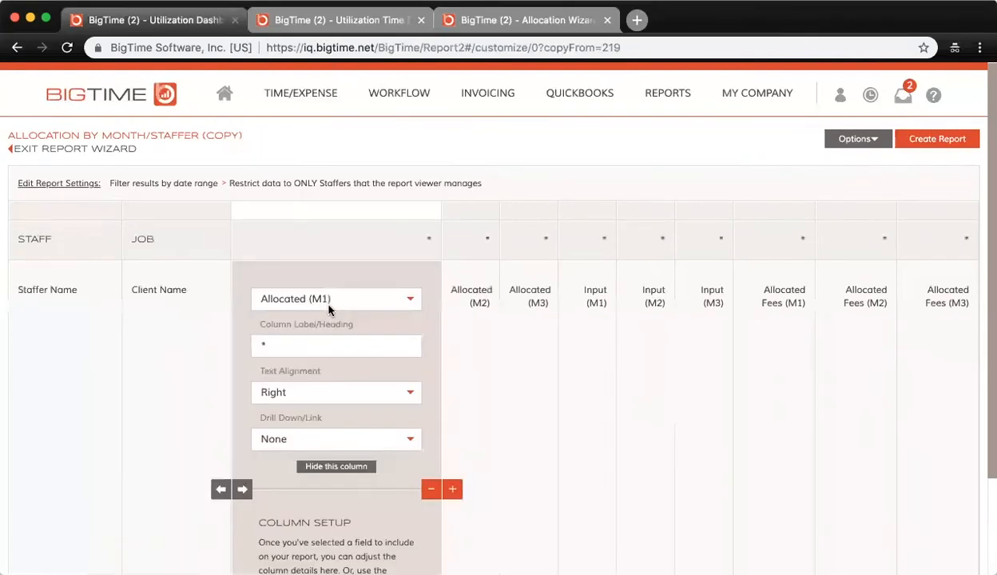
pyautogui.click(392, 209)
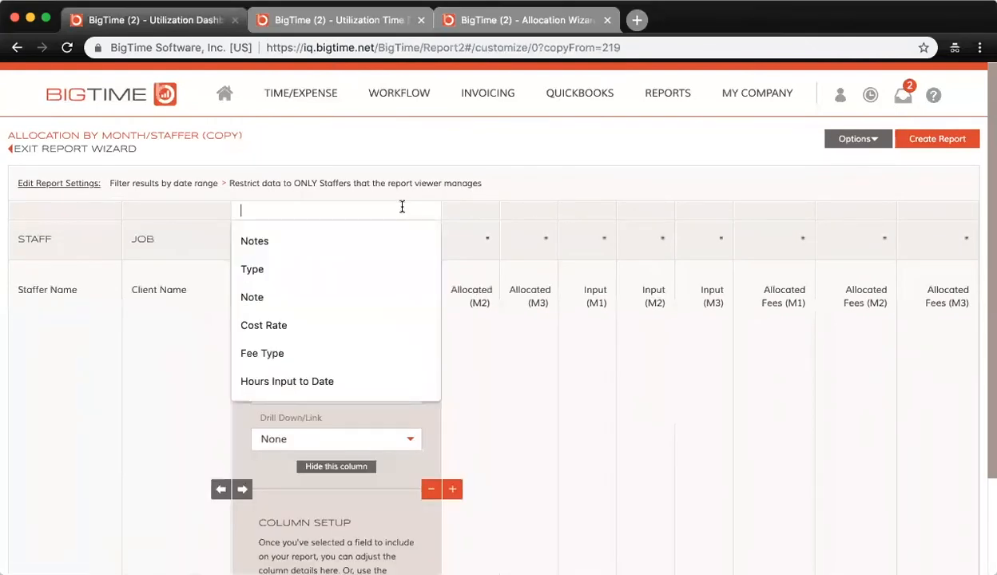
pyautogui.write('Alloc')
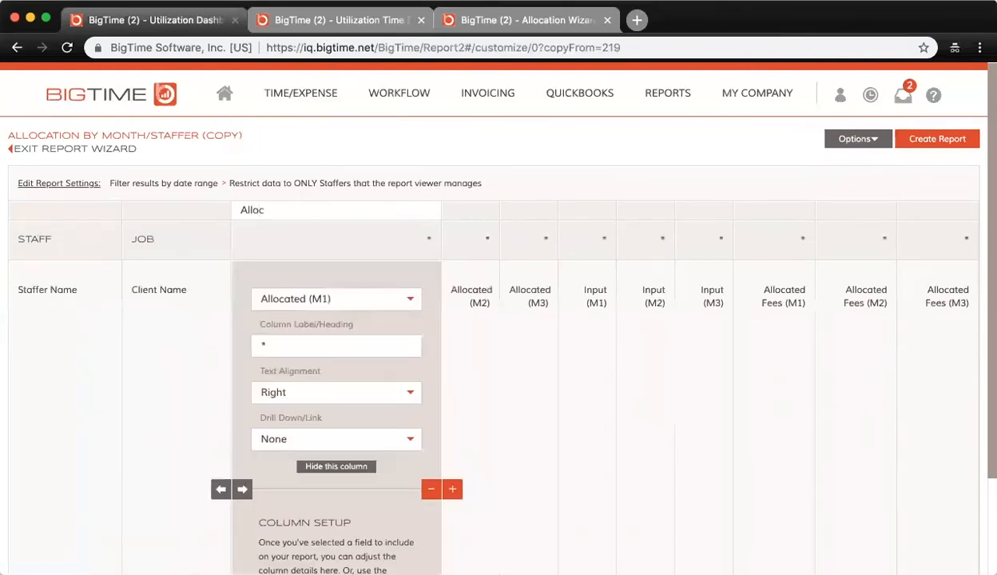
pyautogui.write('ated')
pyautogui.scroll(-3, 455, 330)
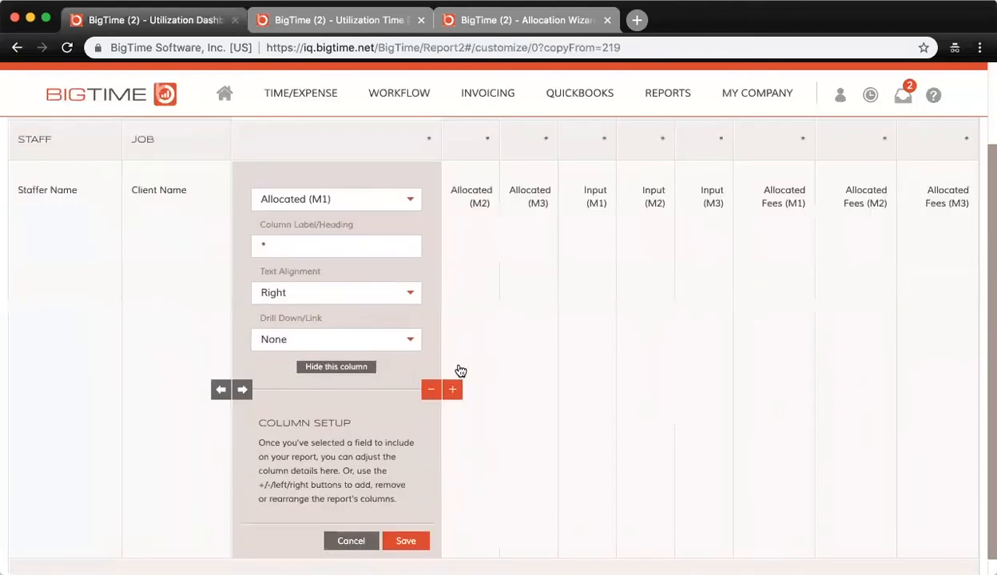
pyautogui.click(411, 540)
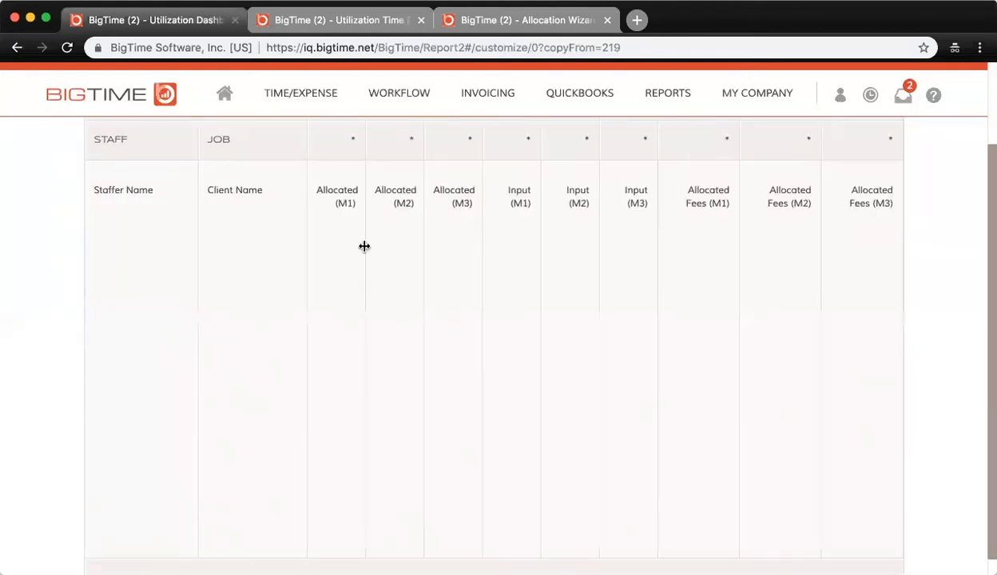
# Extend the Allocated column group across to the Allocated (M3) column.
pyautogui.click(365, 246)
pyautogui.scroll(2, 385, 164)
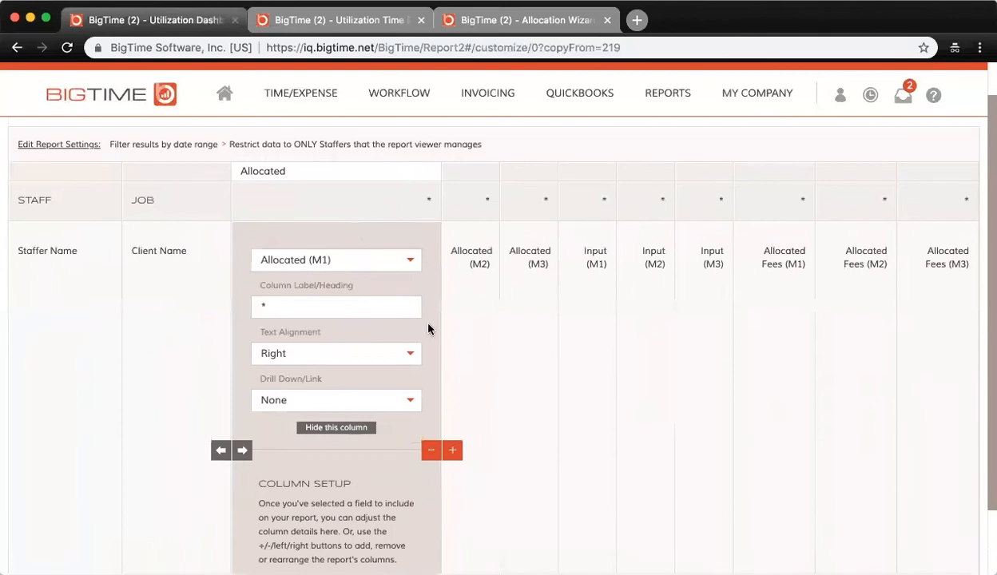
pyautogui.scroll(-2, 327, 173)
pyautogui.click(405, 522)
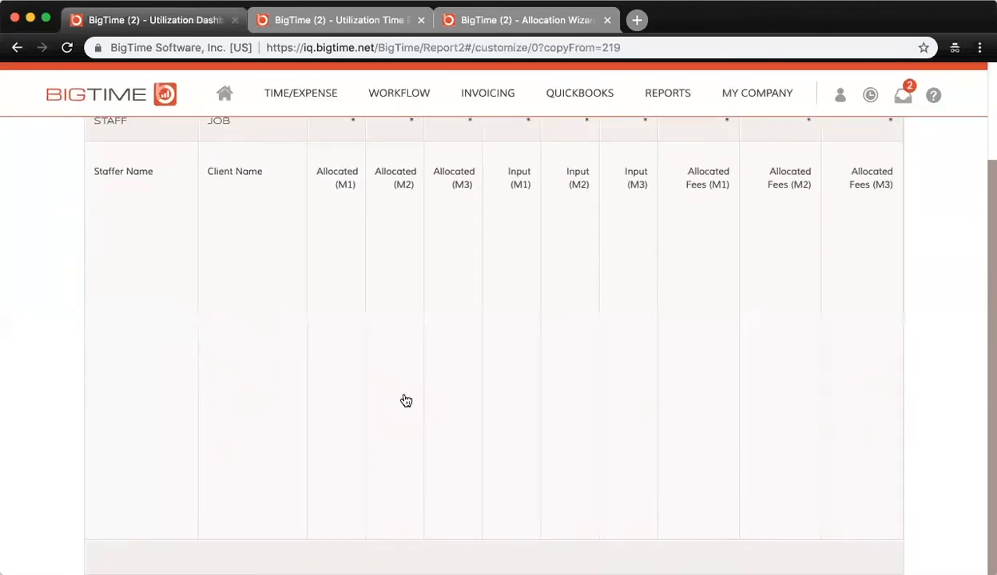
pyautogui.scroll(2, 383, 320)
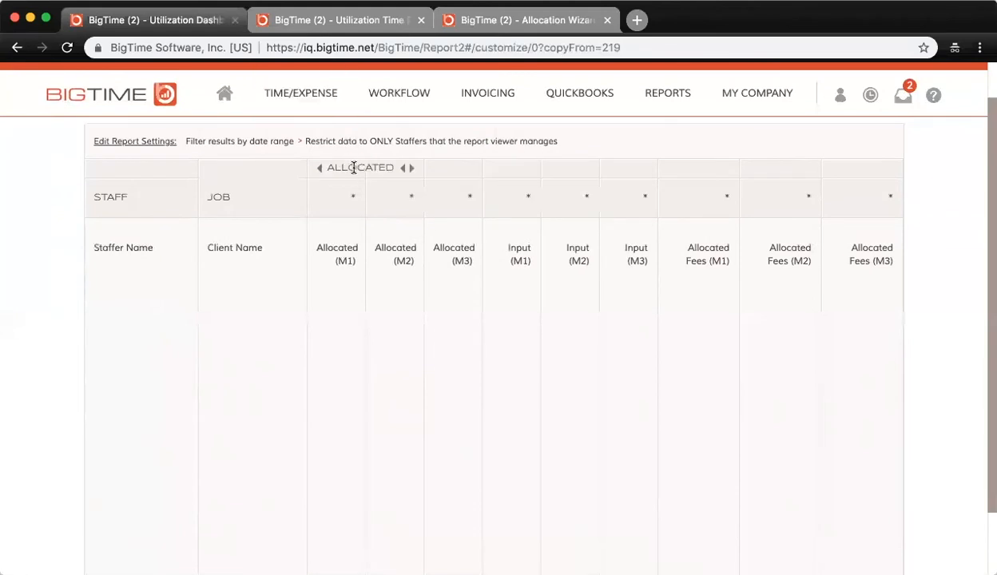
pyautogui.click(411, 168)
# Label the column group above the Input (M1) column "Input" and save the column setup.
pyautogui.click(508, 287)
pyautogui.click(470, 169)
pyautogui.write('Input')
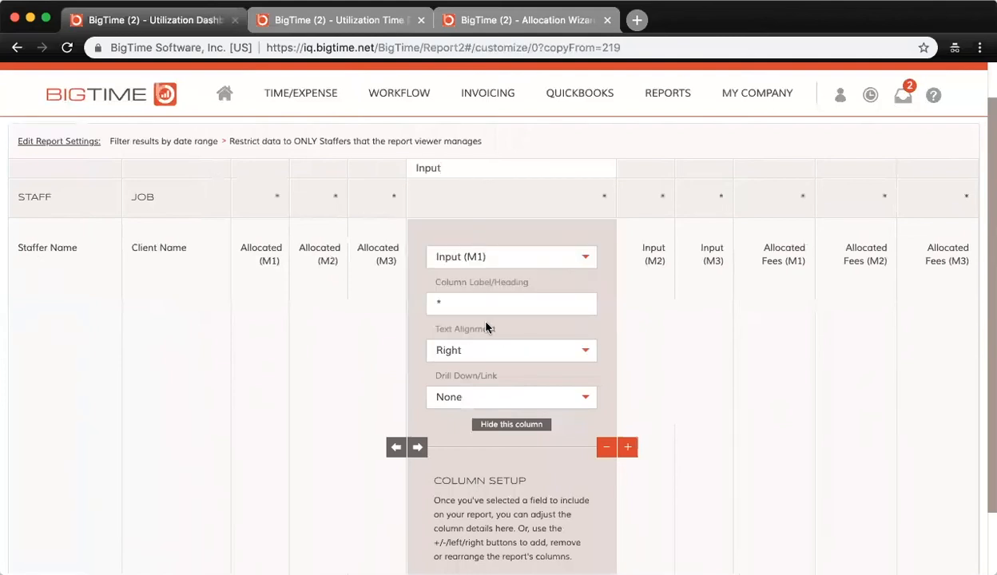
pyautogui.scroll(-2, 473, 312)
pyautogui.click(571, 519)
pyautogui.scroll(3, 588, 533)
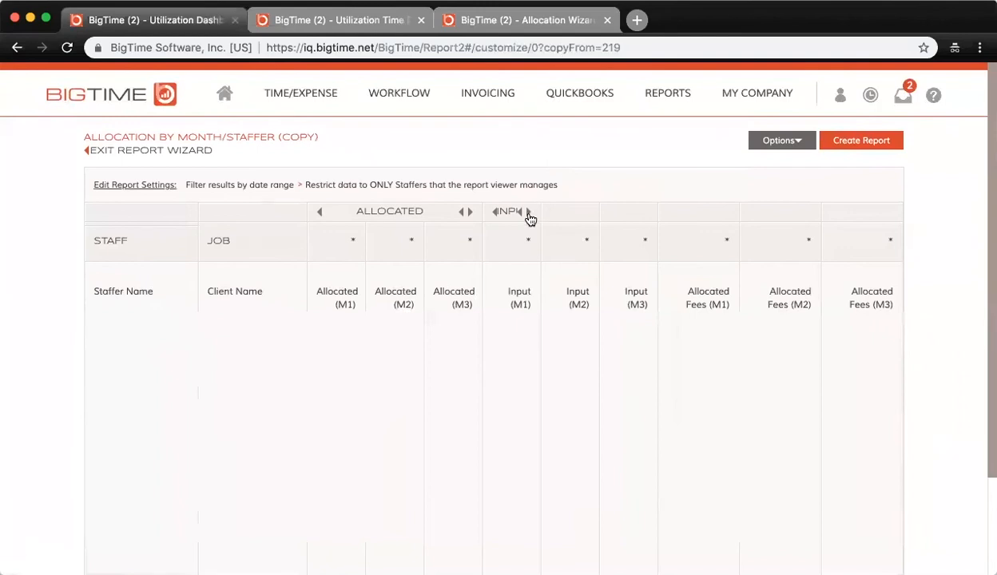
# Label the column group above the Allocated Fees (M1) column "Projected Revenue" and save the column setup.
pyautogui.click(732, 282)
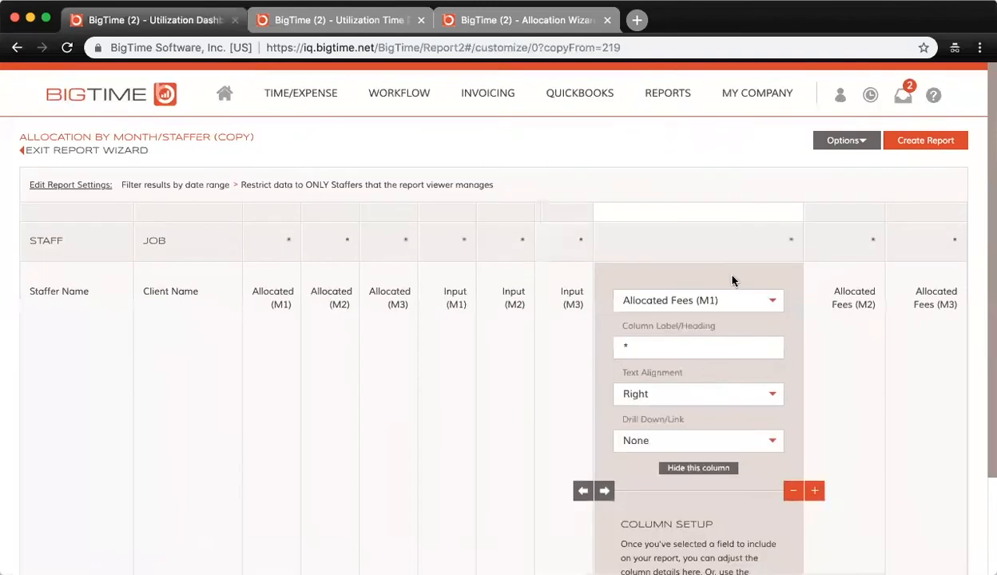
pyautogui.click(694, 212)
pyautogui.write('Projected Revenue')
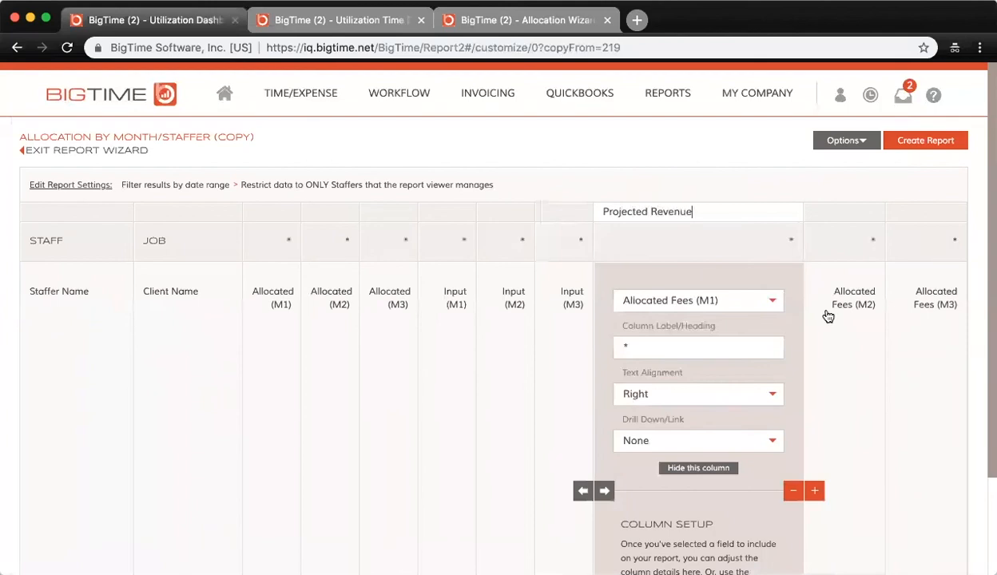
pyautogui.scroll(-3, 829, 317)
pyautogui.click(779, 525)
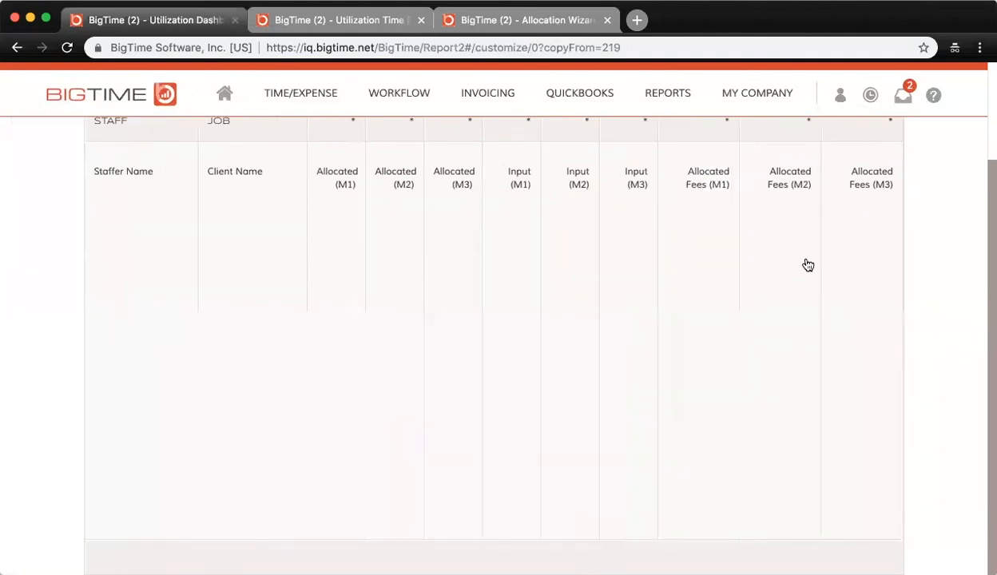
# Extend the Projected Revenue group across to the Allocated Fees (M3) column and create the report.
pyautogui.scroll(3, 807, 265)
pyautogui.click(728, 202)
pyautogui.click(810, 205)
pyautogui.click(865, 136)
pyautogui.click(649, 449)
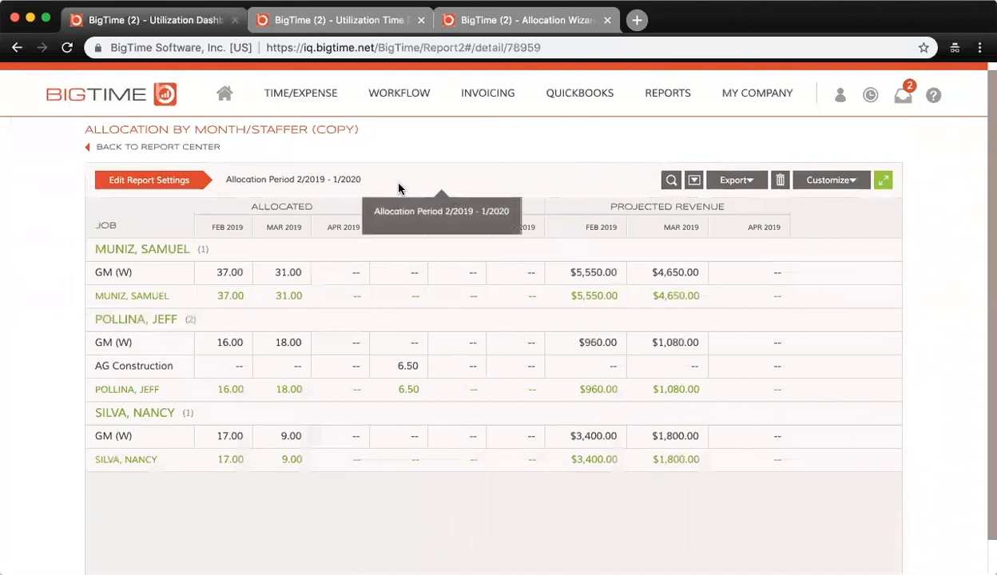
# Open the Allocation Detail (Simple) report from the Report Center and examine its Support Implementation:Staff training row.
pyautogui.click(203, 150)
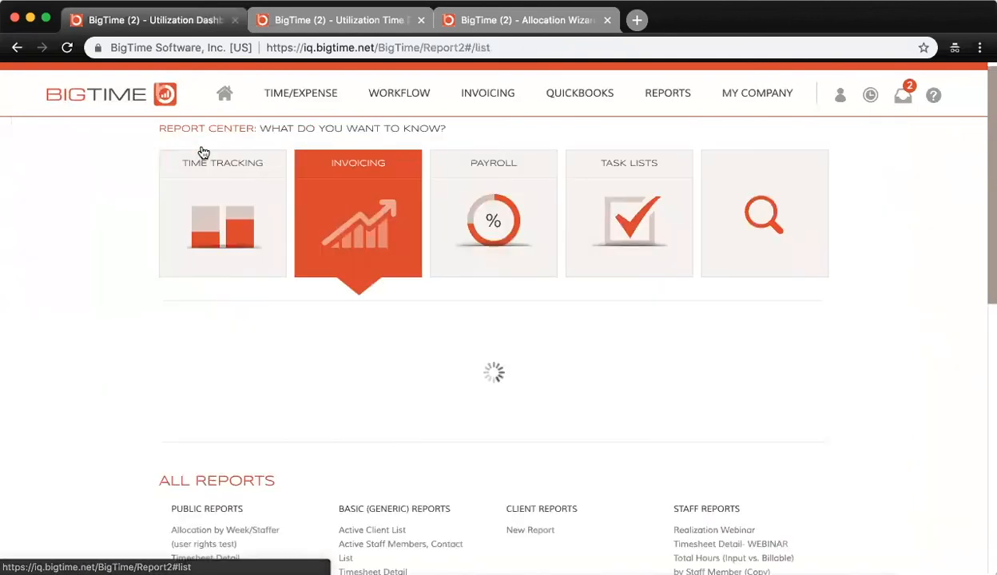
pyautogui.scroll(-3, 341, 351)
pyautogui.scroll(-4, 343, 354)
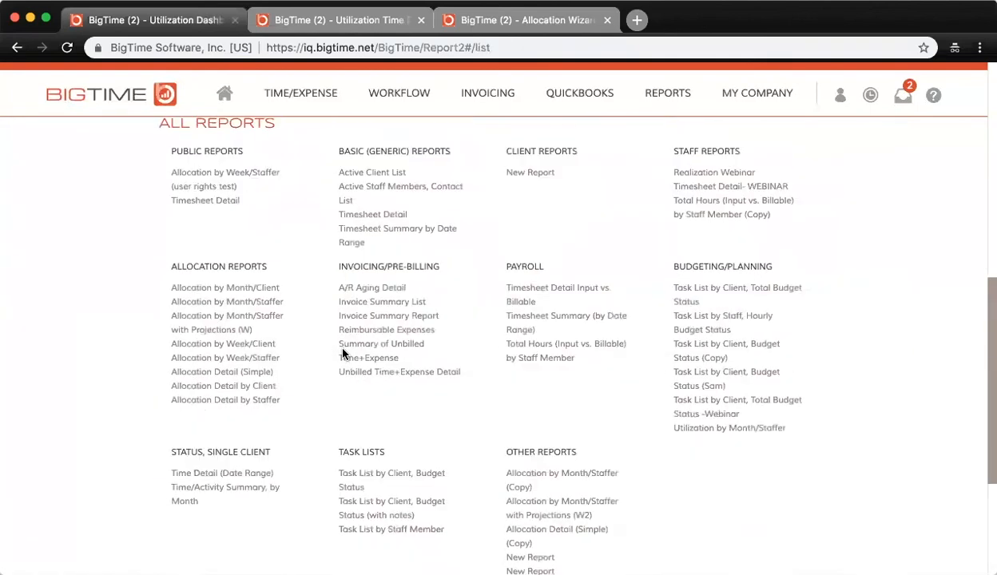
pyautogui.click(257, 374)
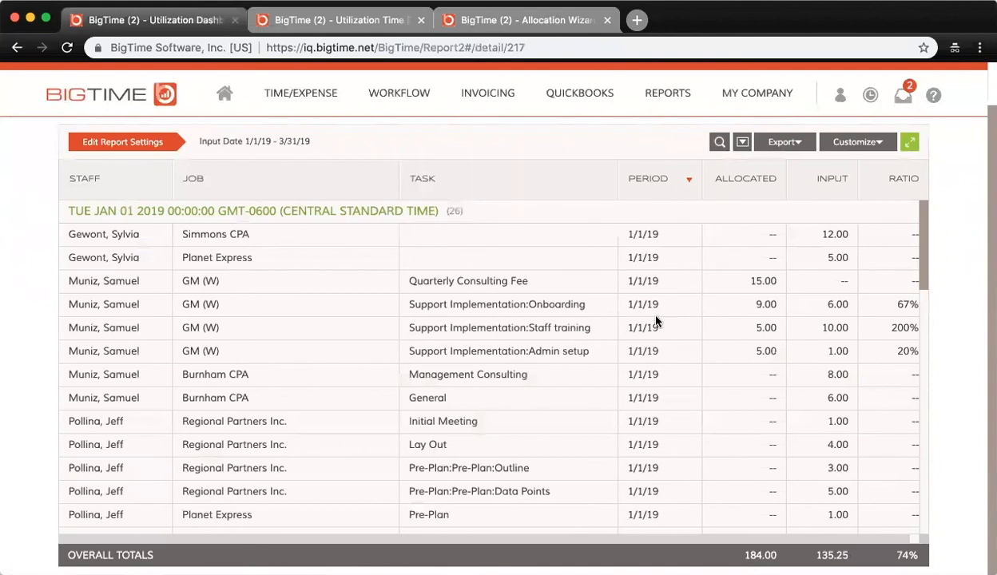
pyautogui.hscroll(1, 794, 302)
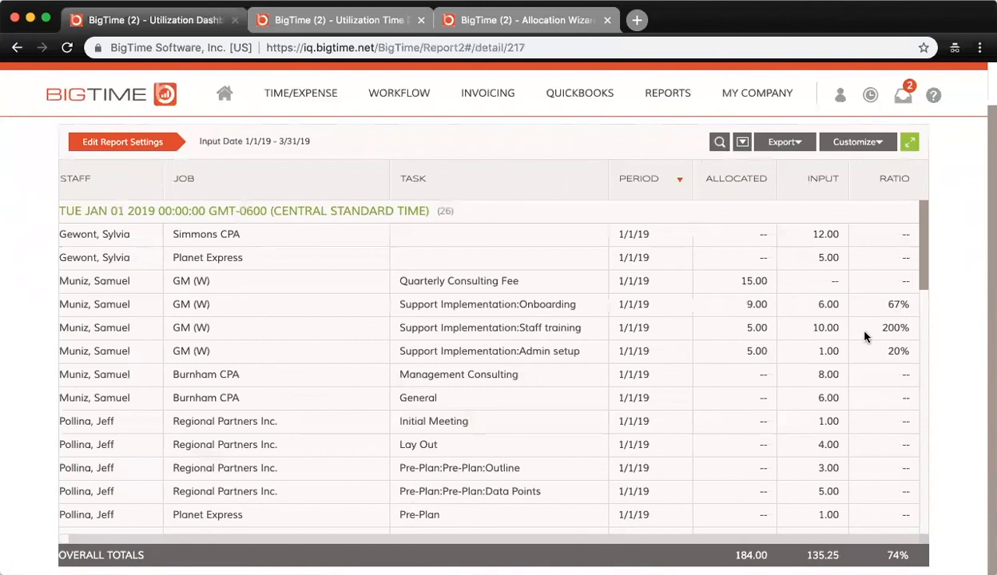
pyautogui.click(400, 336)
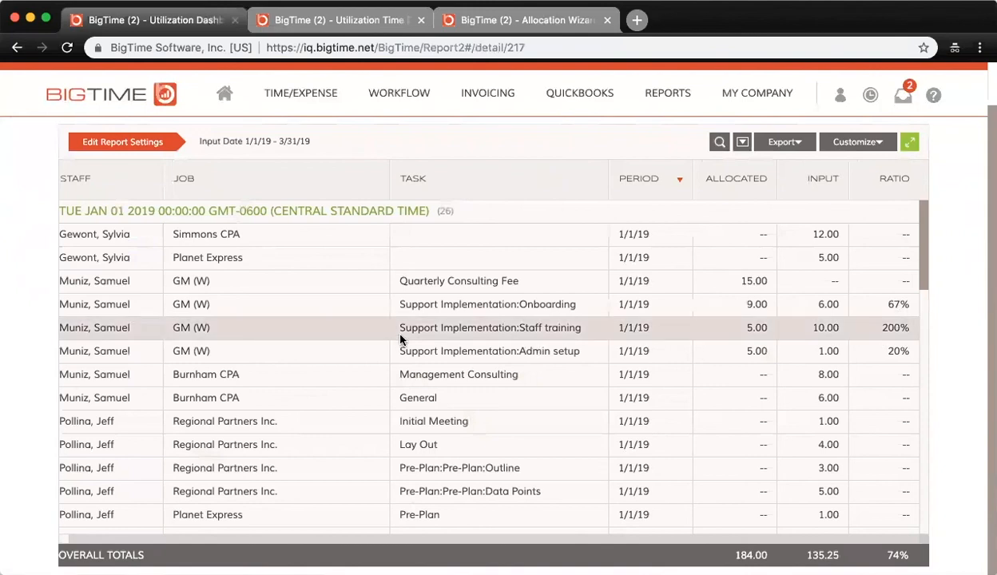